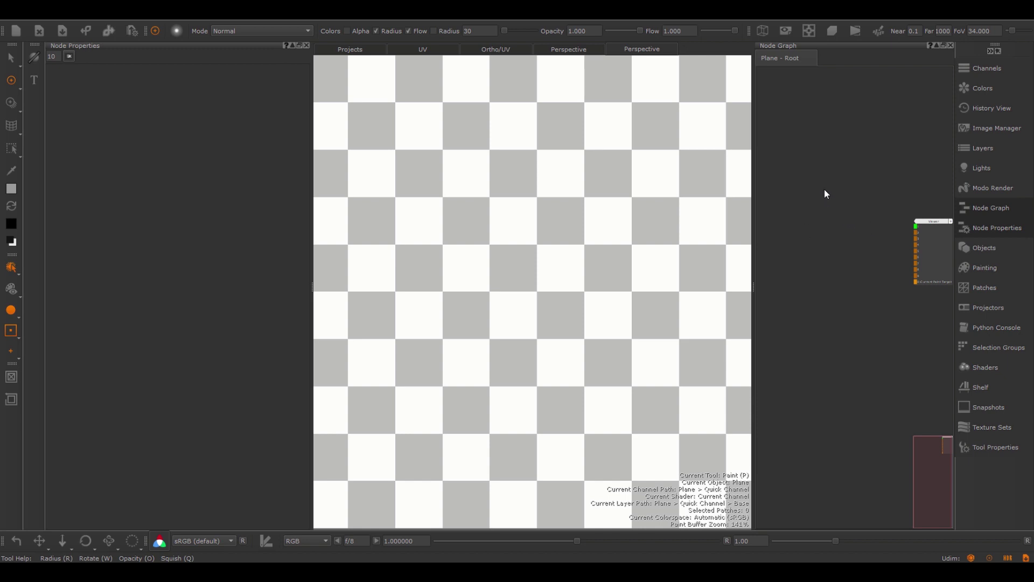
Create a Shape 2D node from the node search and wire its output into the Viewer
key(Tab)
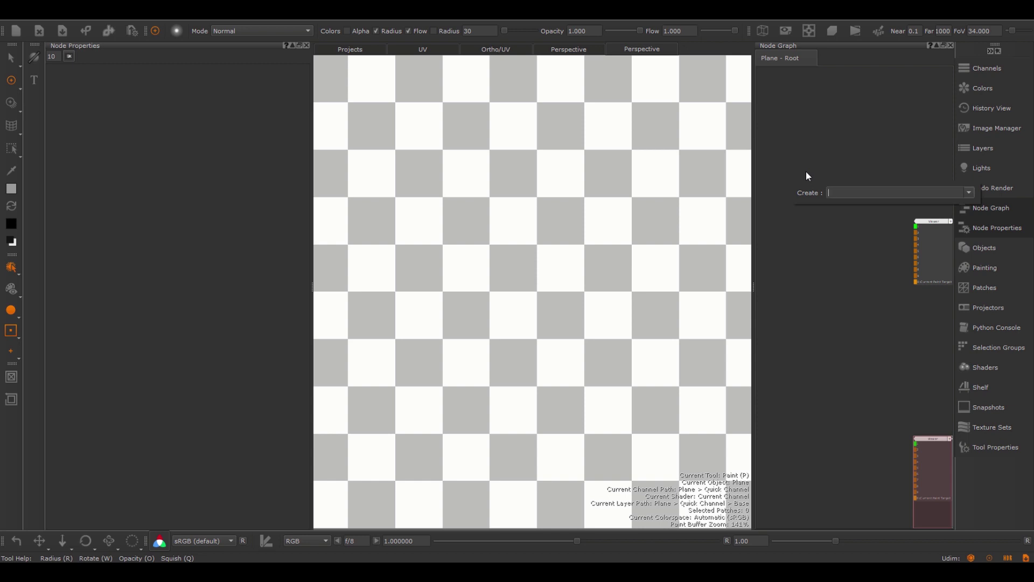
text(Shape 2D)
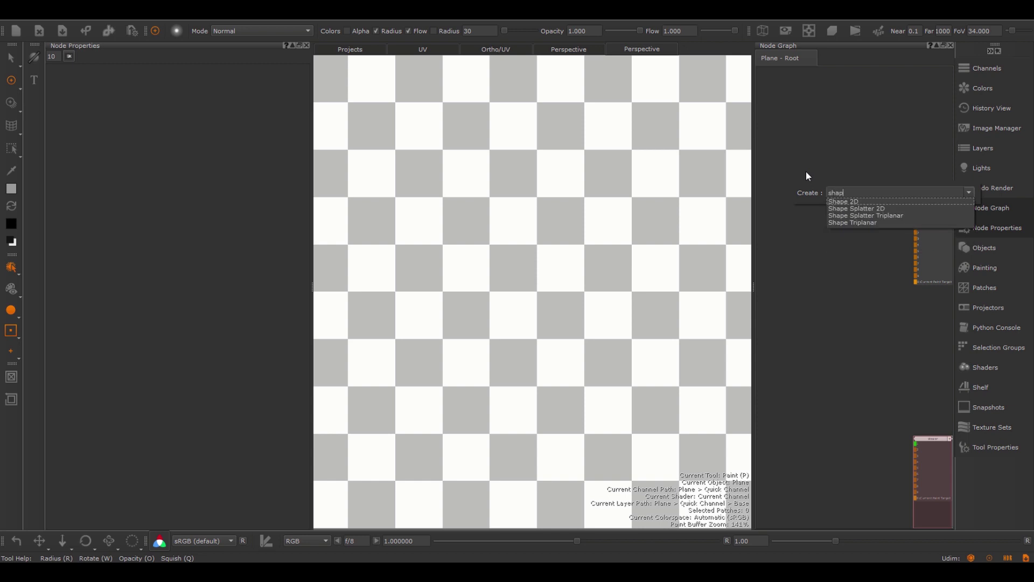
key(Down)
key(Down)
key(Down)
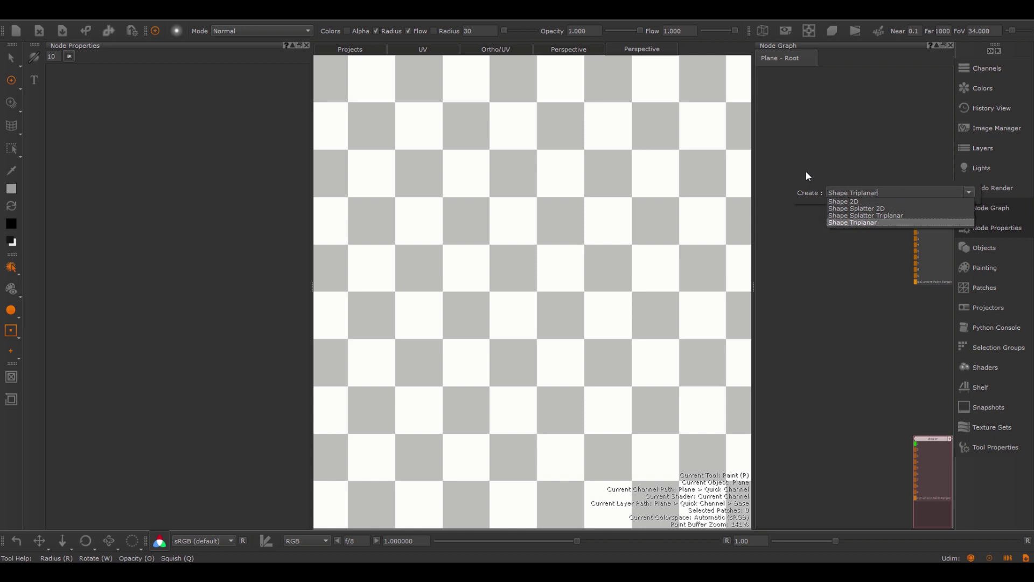
key(Down)
key(Down)
key(Down)
key(Down)
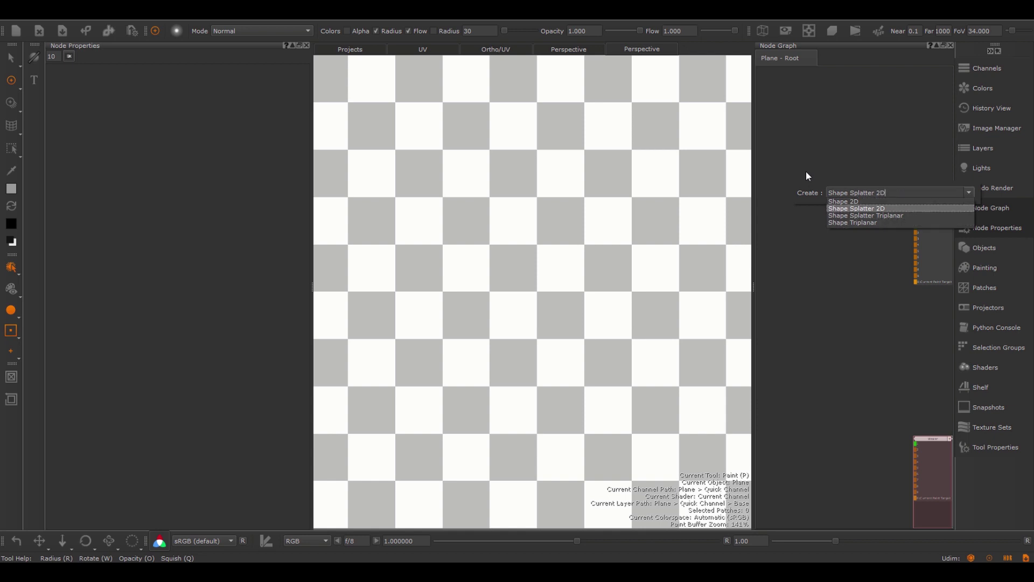
key(Down)
key(Return)
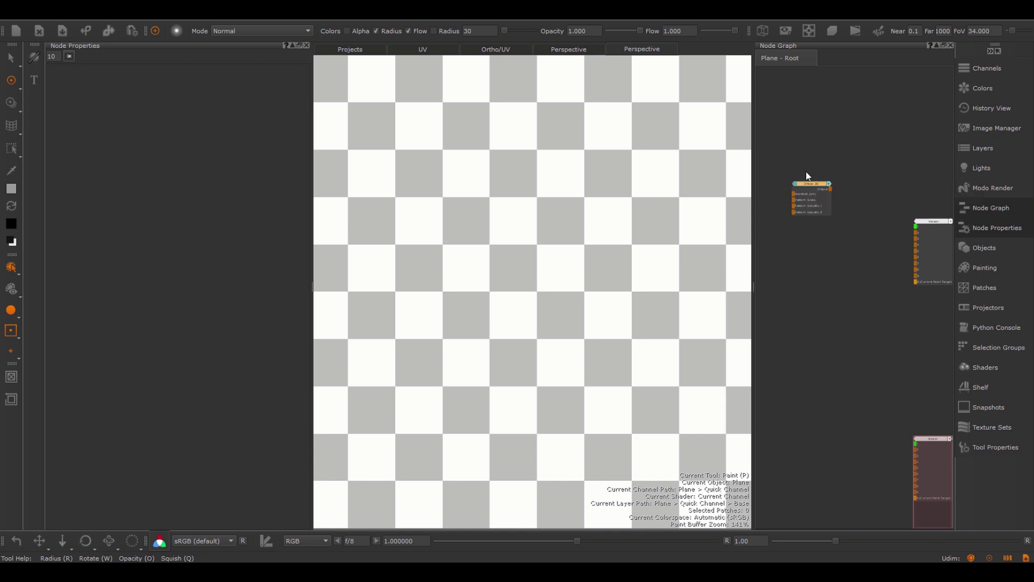
drag(811, 184, 830, 210)
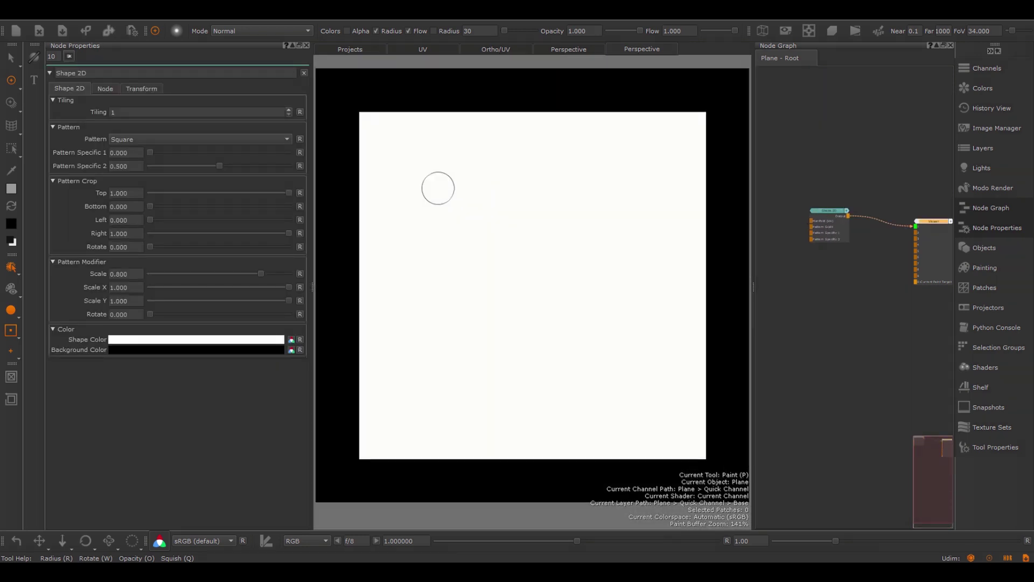
Preview the Frame and Gaussian patterns, then keep Cross 2 as the Shape 2D pattern
click(210, 141)
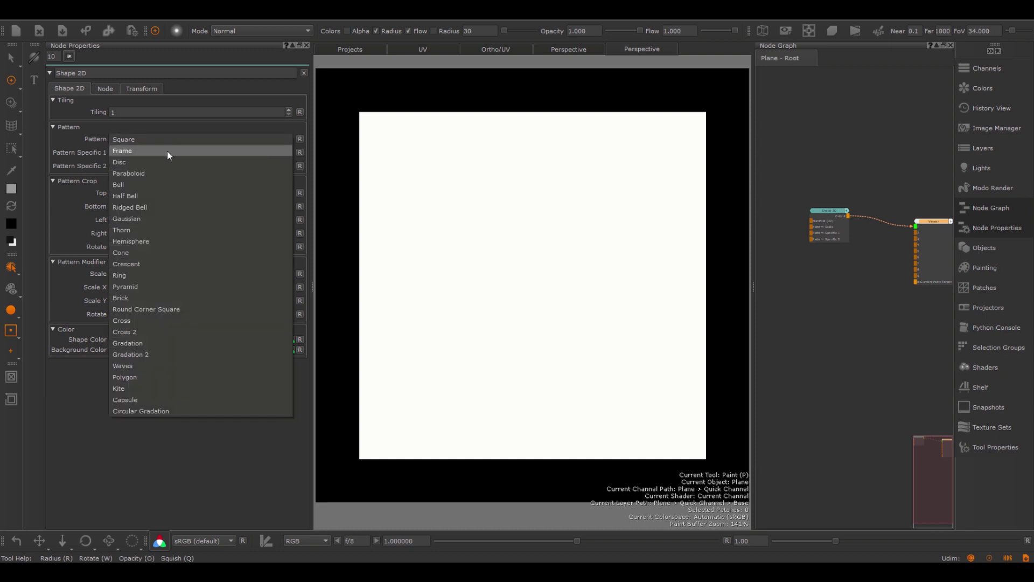
click(168, 150)
click(192, 138)
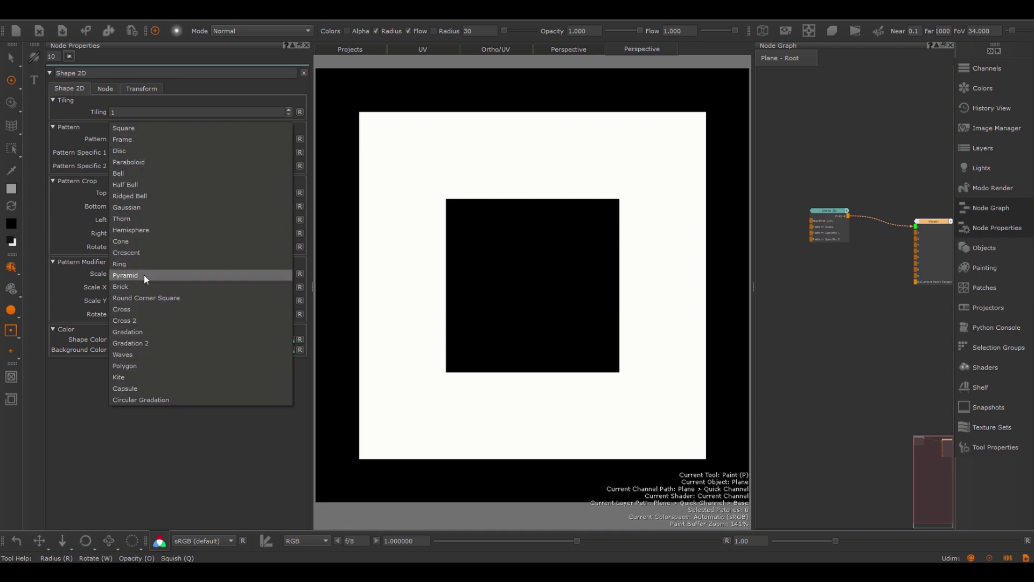
click(150, 207)
click(196, 138)
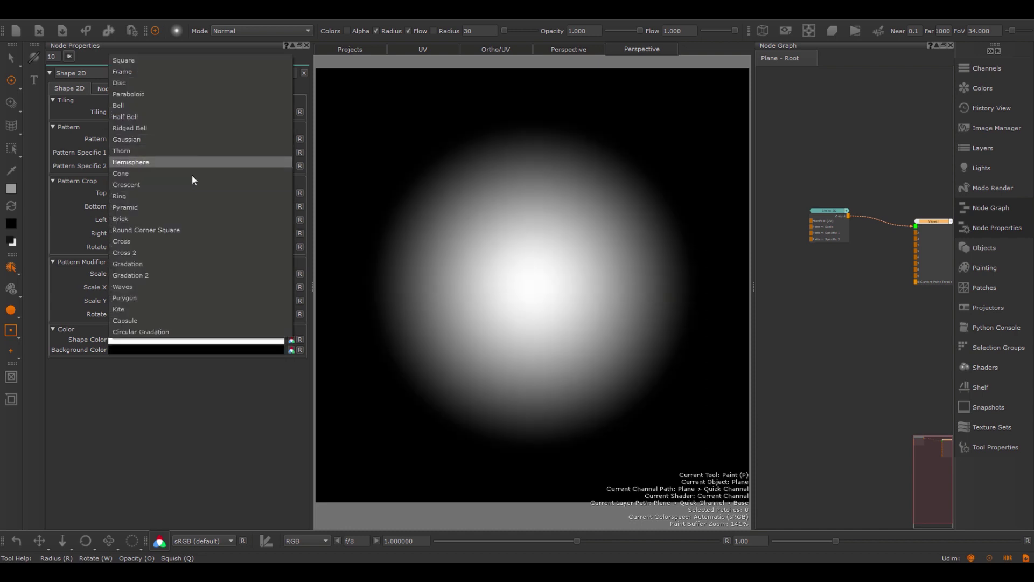
click(141, 250)
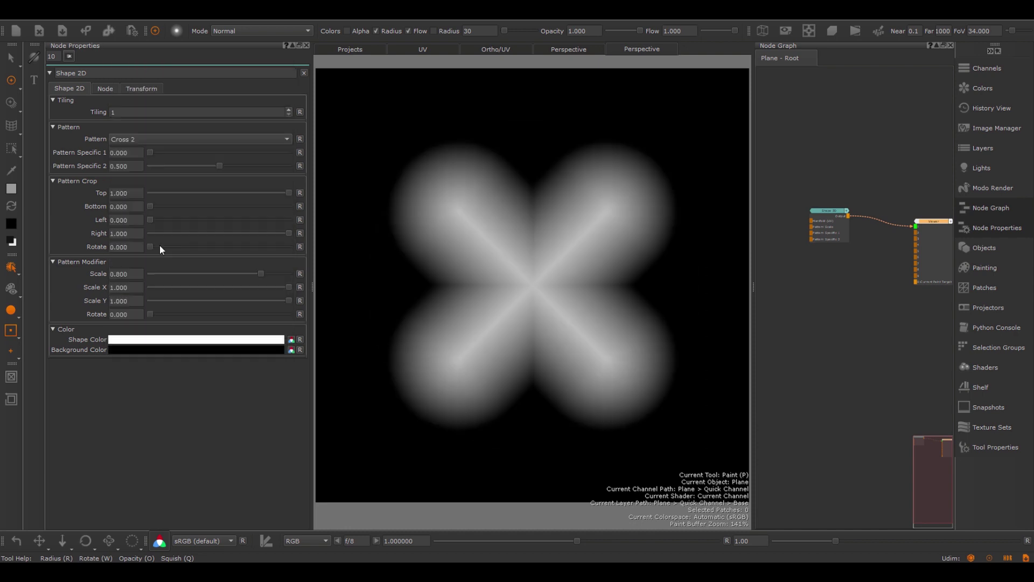
click(207, 139)
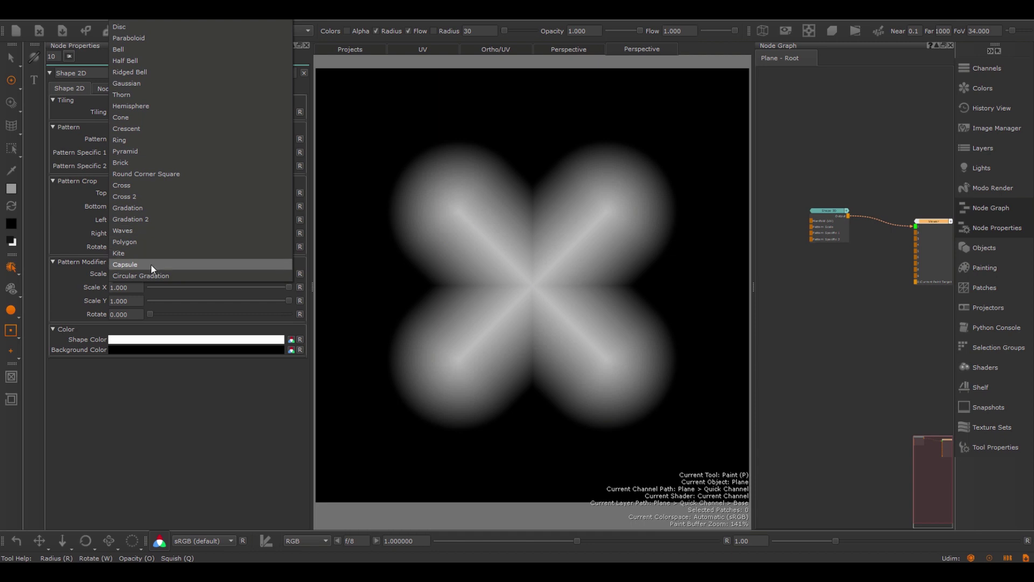
click(77, 206)
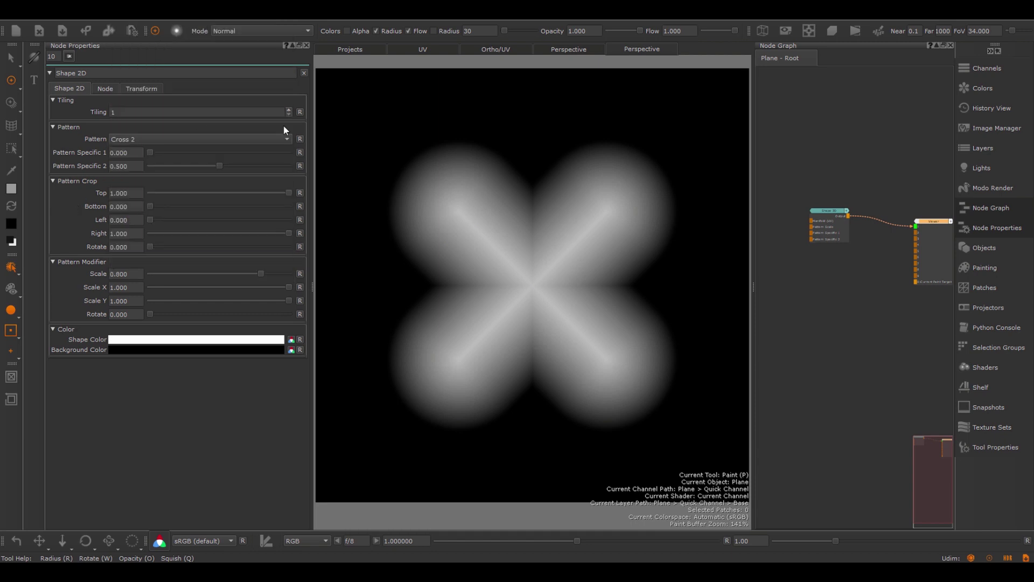
Raise Tiling to 5 and switch the pattern to Square
click(288, 109)
click(289, 109)
click(289, 109)
click(289, 109)
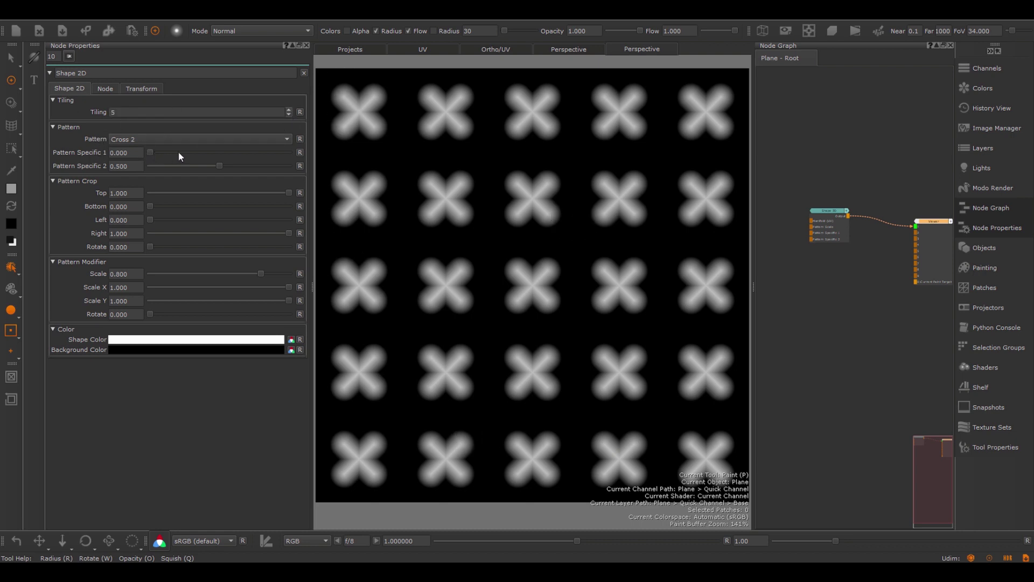
click(164, 138)
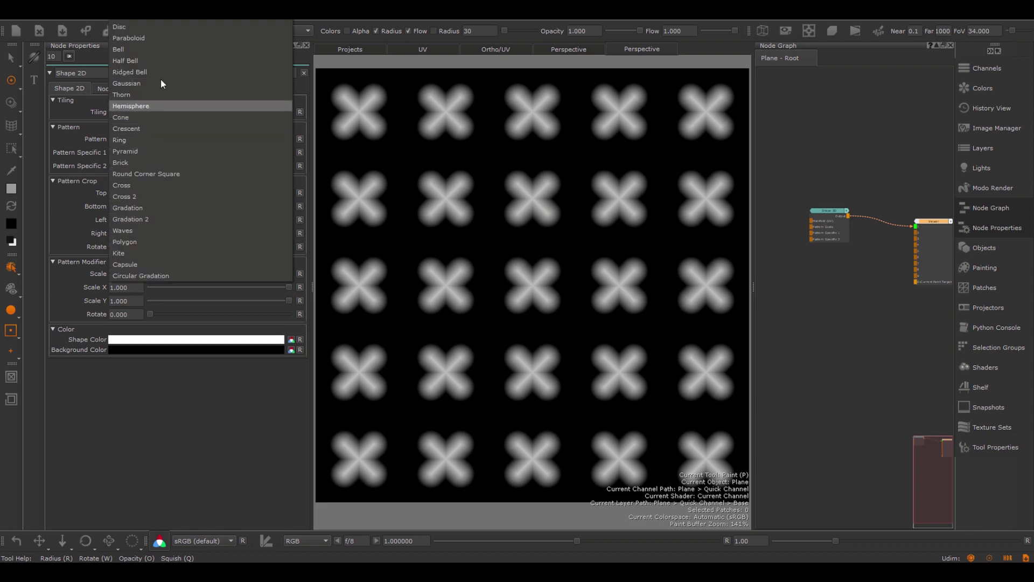
click(160, 37)
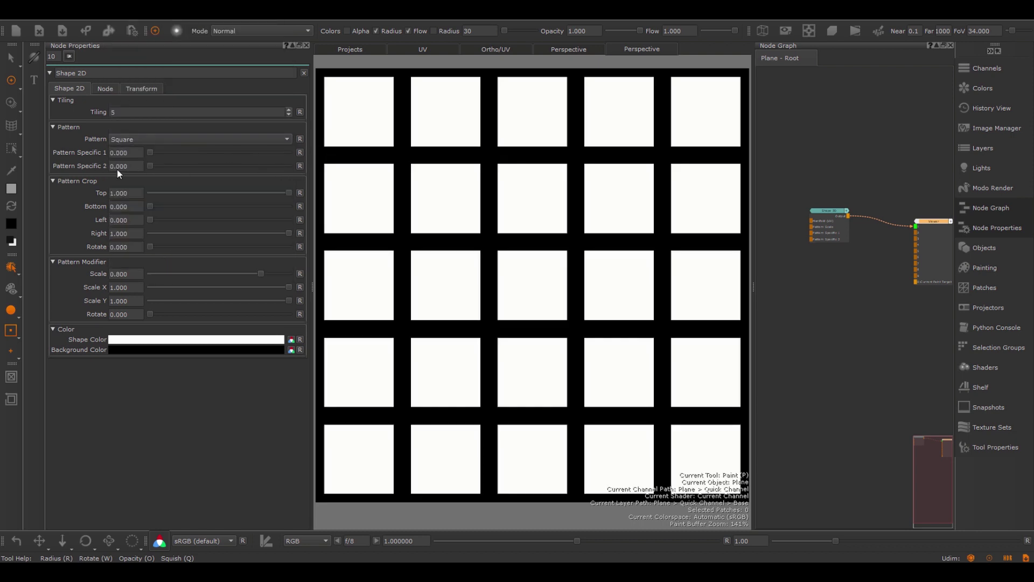
Switch to the Frame pattern with Pattern Specific 1 at 0.535 and Specific 2 at 0.140
click(200, 138)
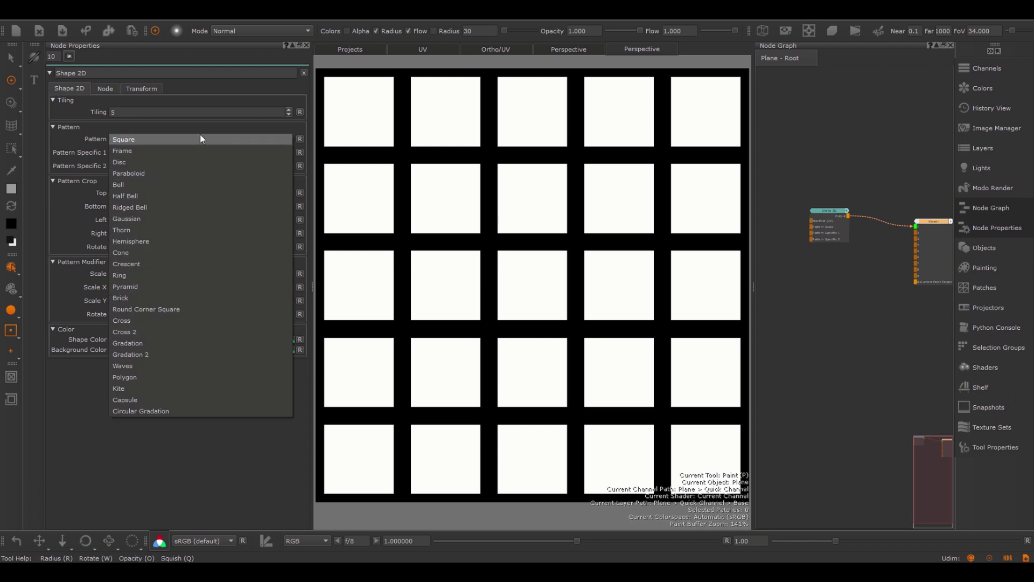
click(153, 150)
drag(150, 152, 224, 148)
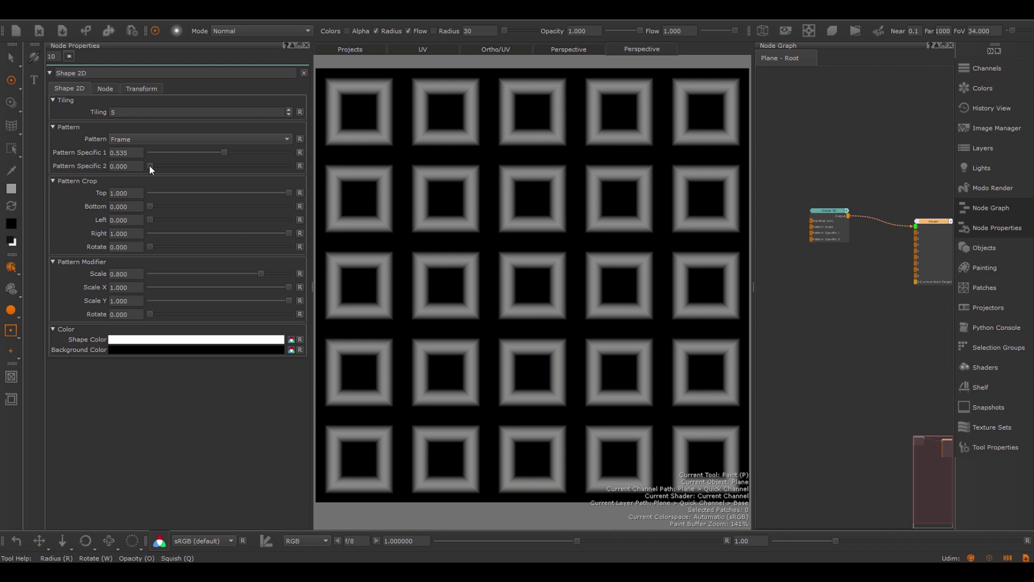
mouse_move(150, 166)
mouse_down()
mouse_move(290, 156)
mouse_move(168, 161)
mouse_up()
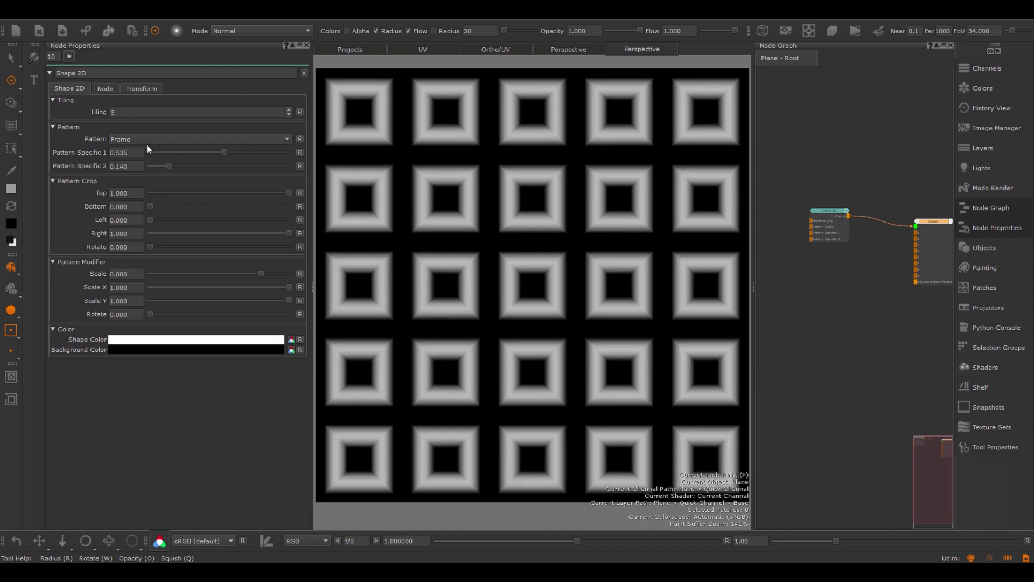
Try the Paraboloid pattern cropped at 0.570, then switch the pattern to Square
key(Down)
key(Down)
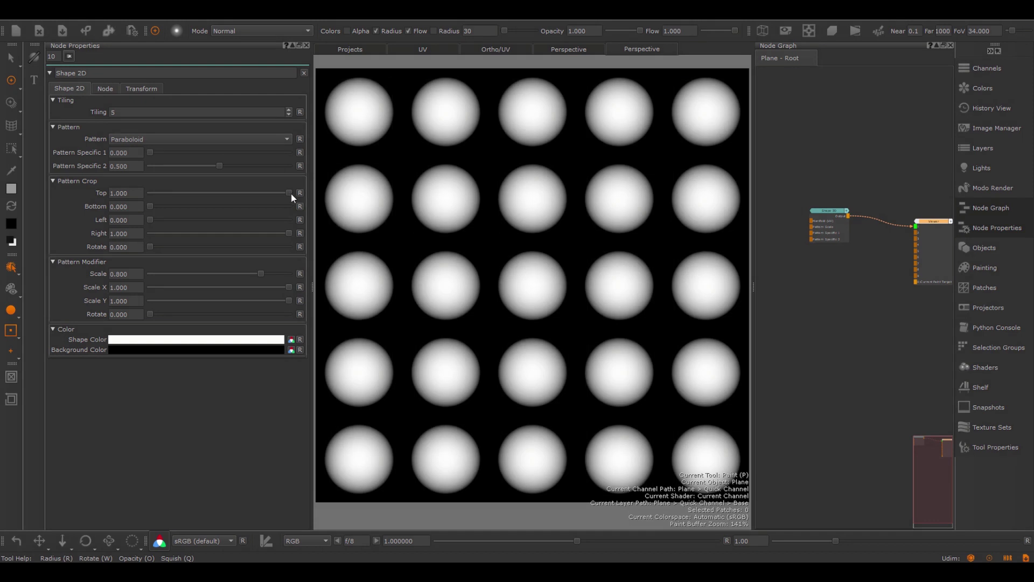
drag(291, 194, 334, 196)
click(186, 139)
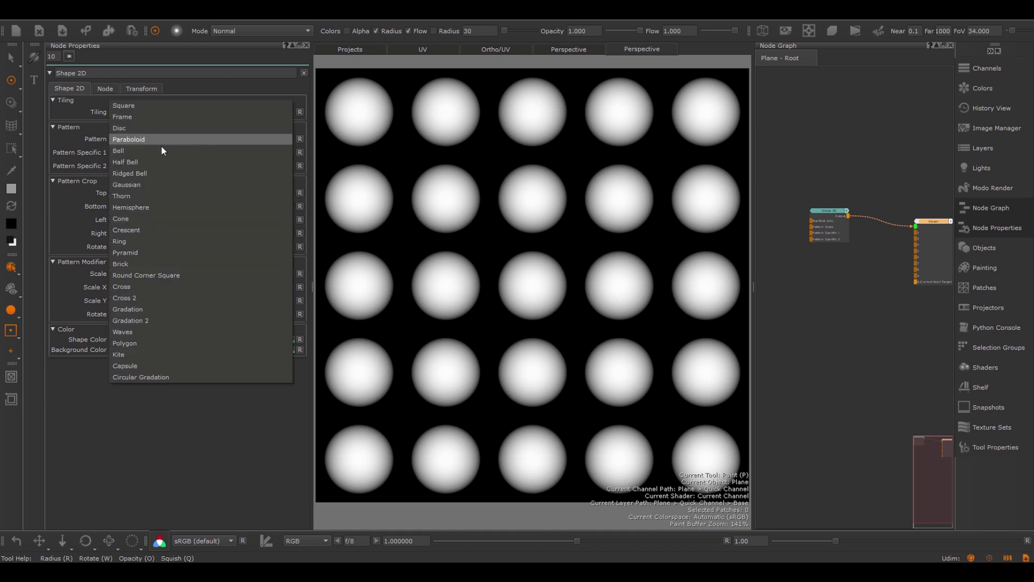
click(158, 108)
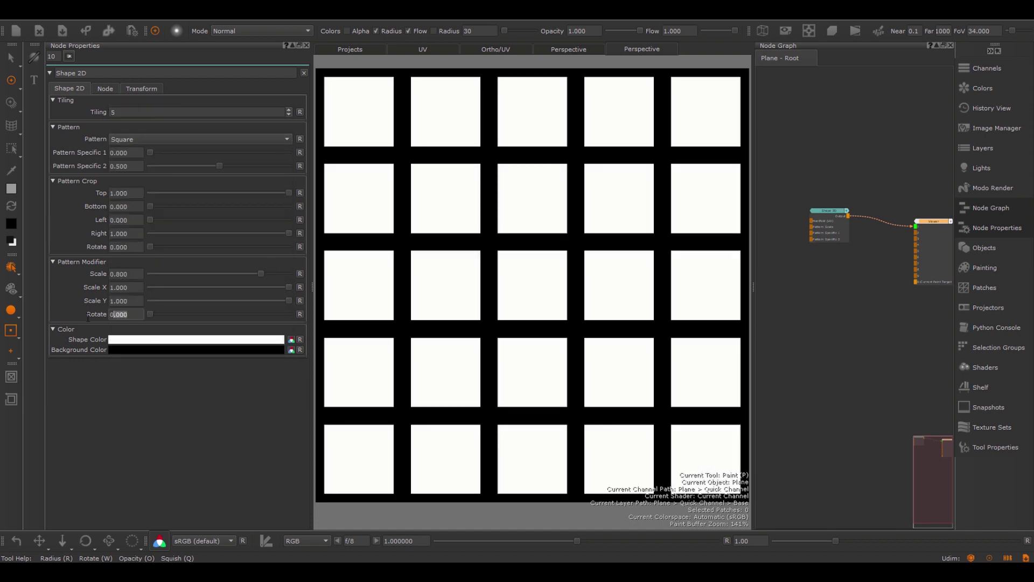
Rotate the squares 45°, scale them to 0.663 and crop the top to 0.484
text(45)
key(Return)
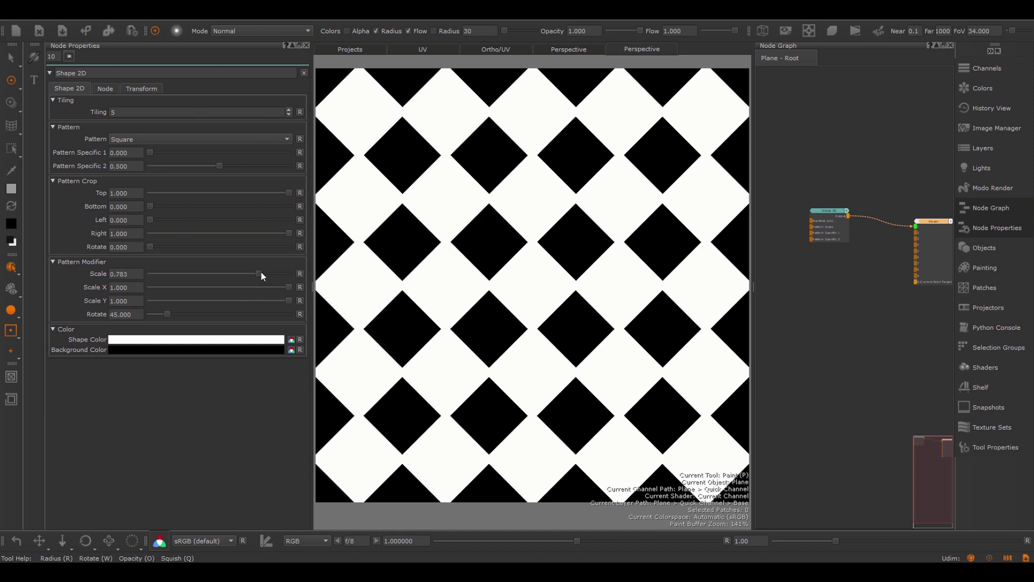
drag(261, 274, 242, 273)
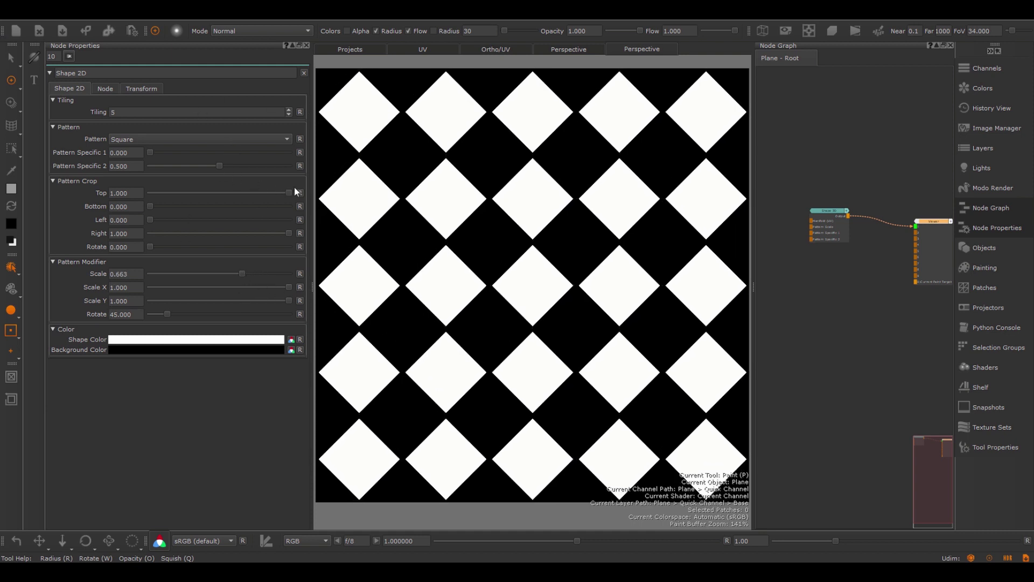
drag(287, 192, 215, 193)
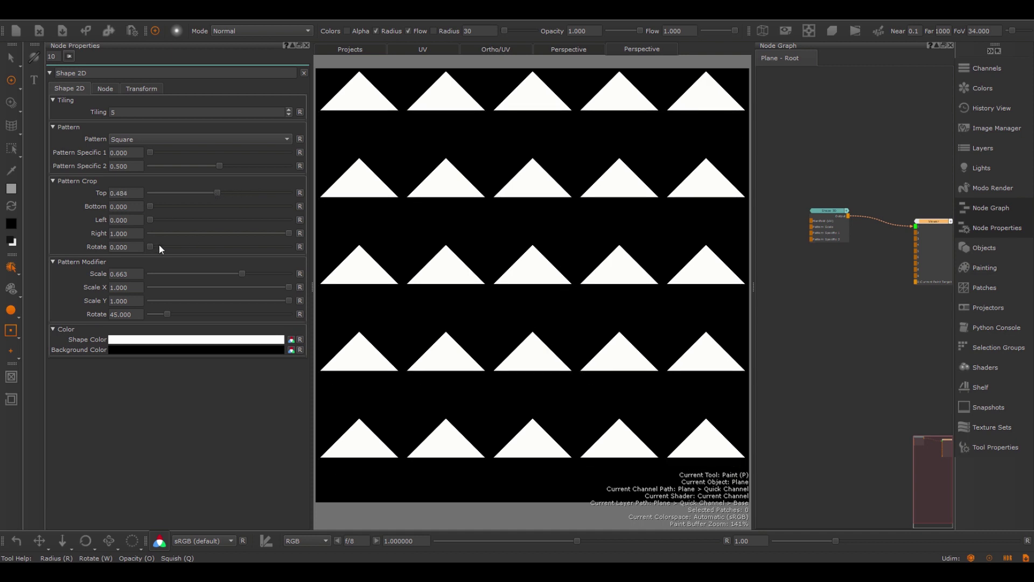
Experiment with Crop Rotate and Modifier Rotate, then revert to the default Bell pattern
drag(150, 247, 255, 275)
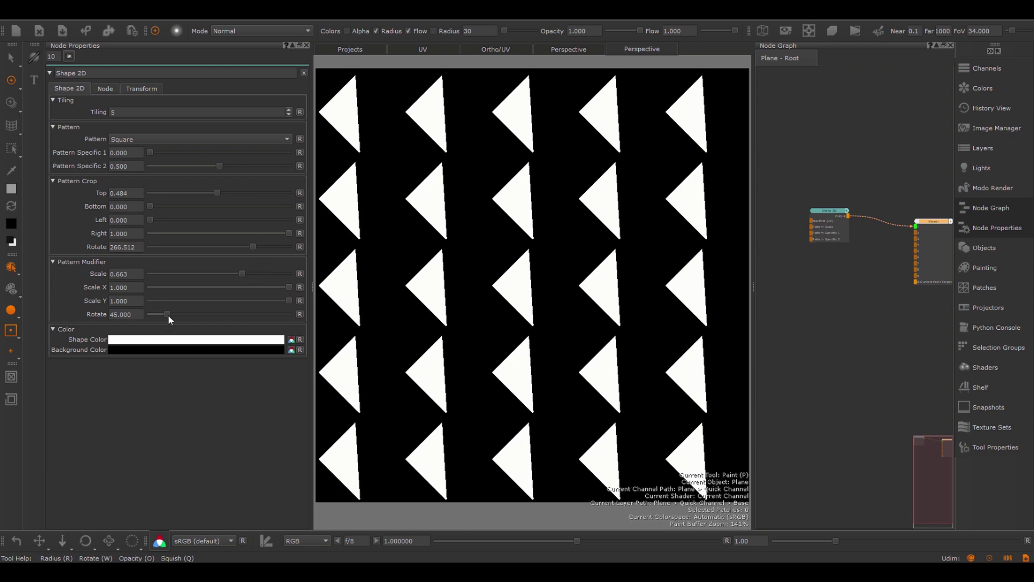
drag(166, 315, 200, 318)
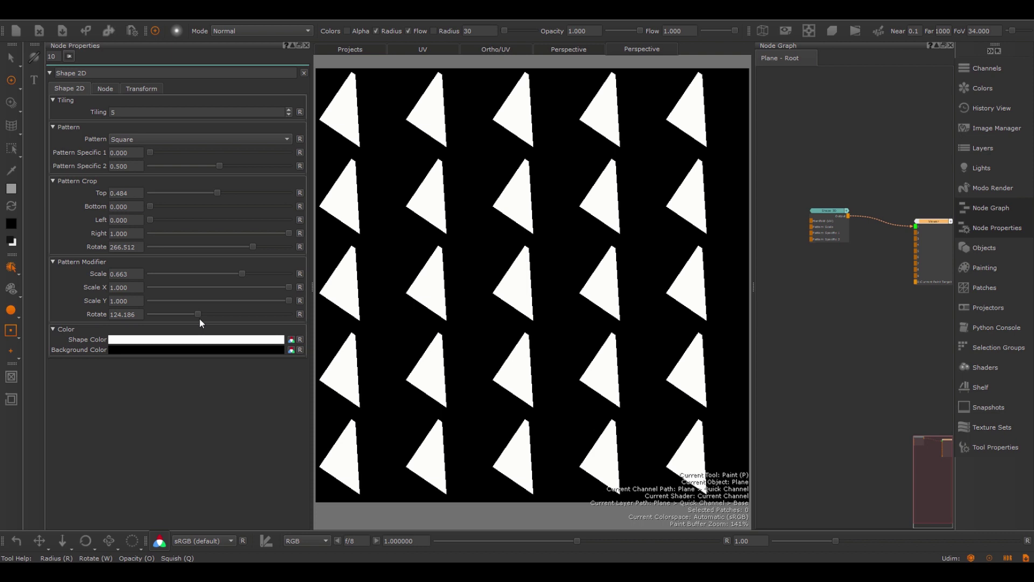
drag(254, 244, 234, 248)
key(ctrl+z)
key(ctrl+z)
key(ctrl+z)
key(ctrl+z)
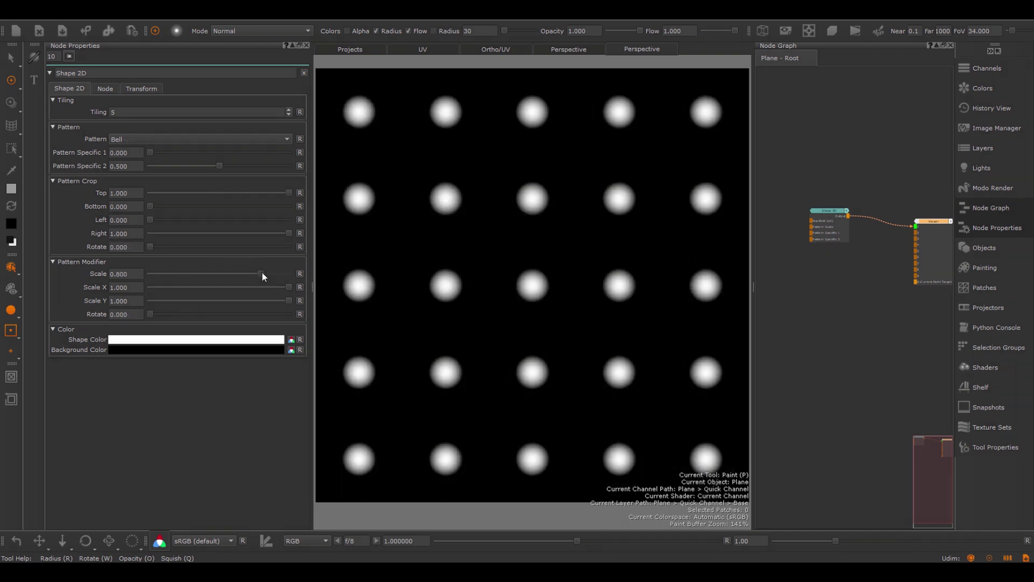
drag(262, 275, 298, 289)
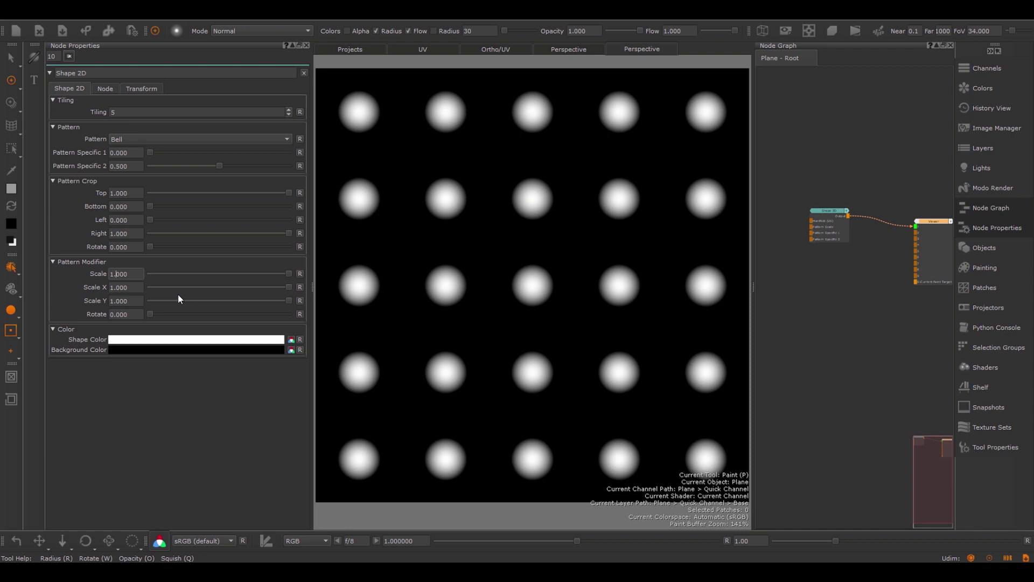
key(Up)
key(Up)
key(Up)
key(Up)
key(Up)
key(Up)
key(Up)
key(Up)
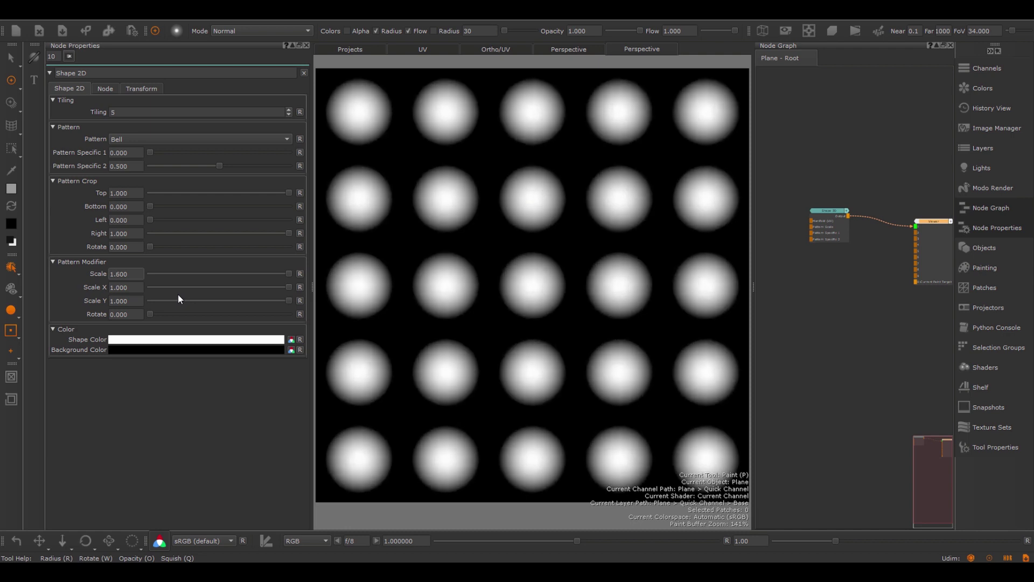
key(Up)
key(Up)
key(Up)
key(Up)
key(Up)
key(Up)
key(Up)
key(Up)
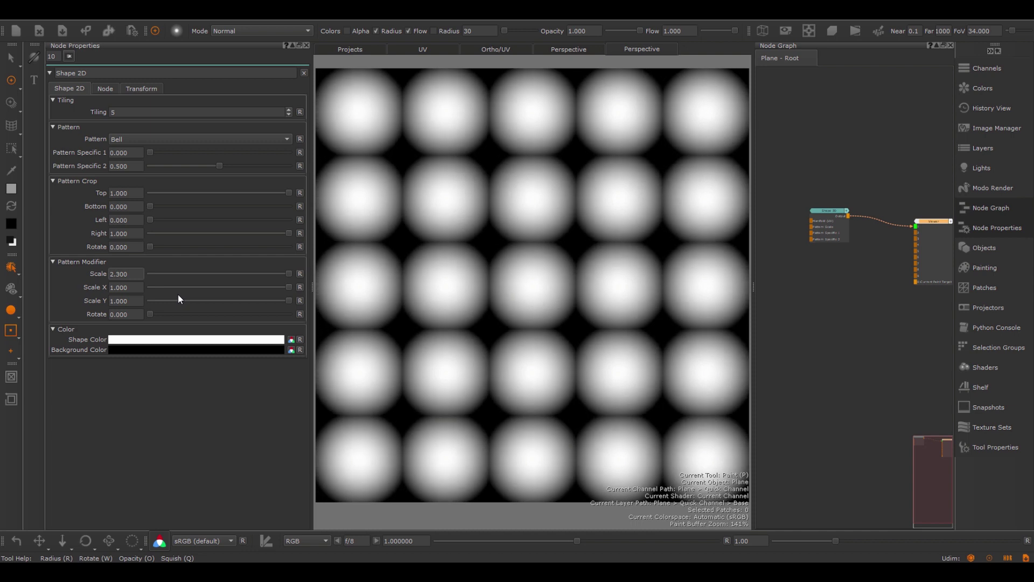
key(Down)
key(Down)
key(Down)
click(300, 273)
drag(286, 287, 319, 293)
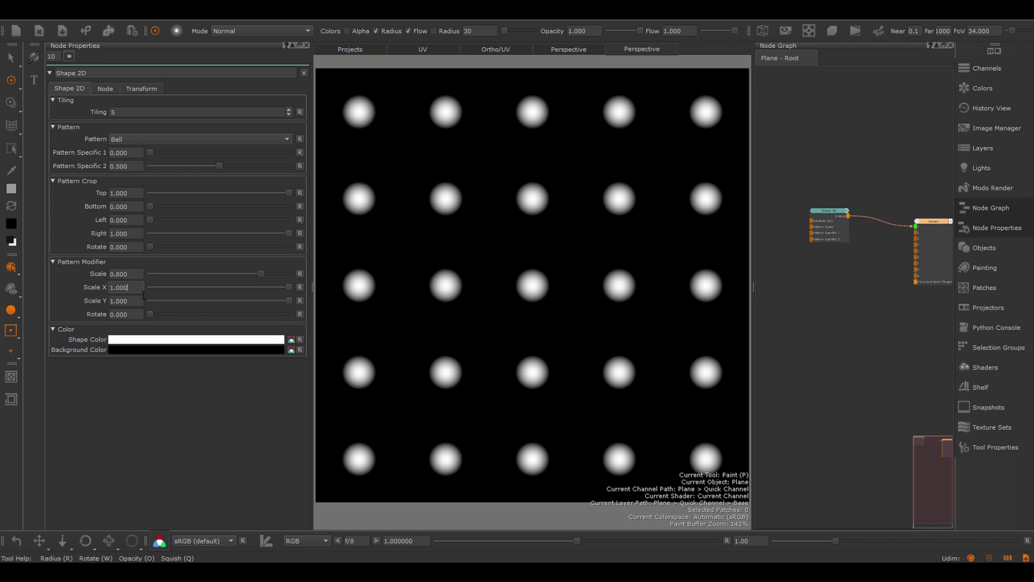
Narrow the bells with Scale X, set Modifier Scale to 2.200, and settle Scale X at 0.810
drag(143, 295, 143, 295)
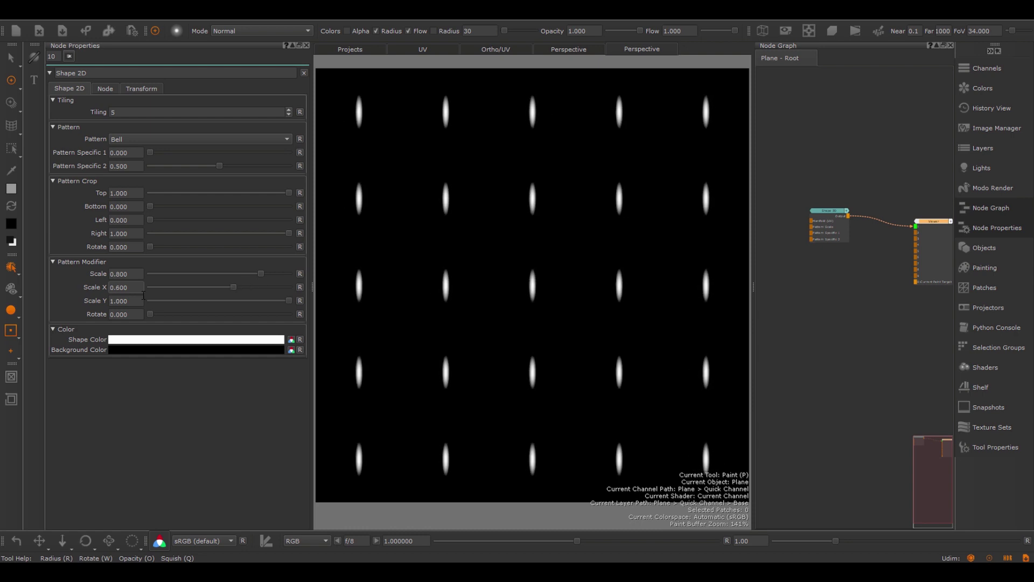
drag(263, 275, 300, 276)
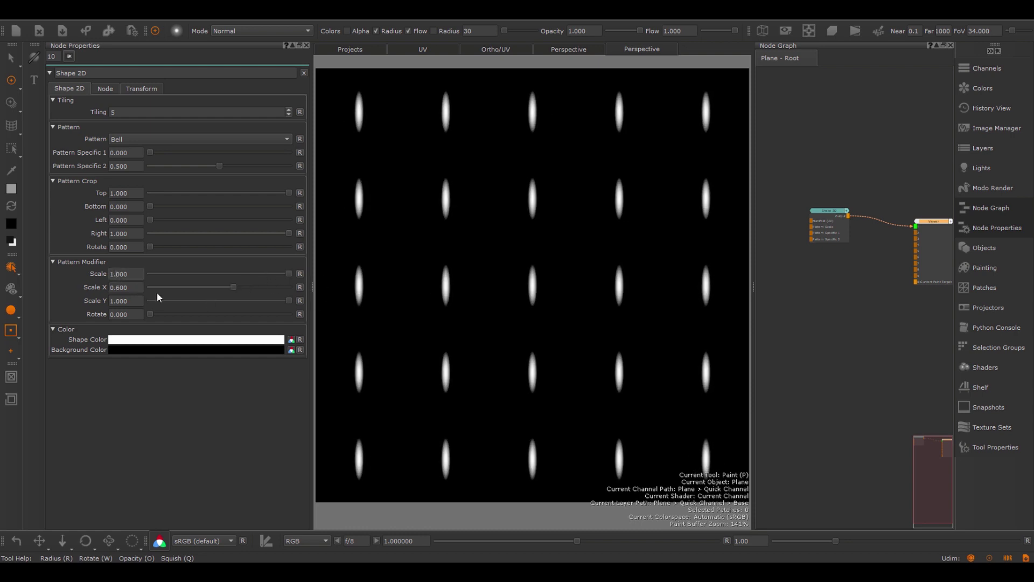
key(Up)
key(Up)
key(Up)
key(Up)
key(Up)
key(Up)
key(Up)
key(Up)
key(Up)
key(Up)
key(Up)
key(Up)
key(Up)
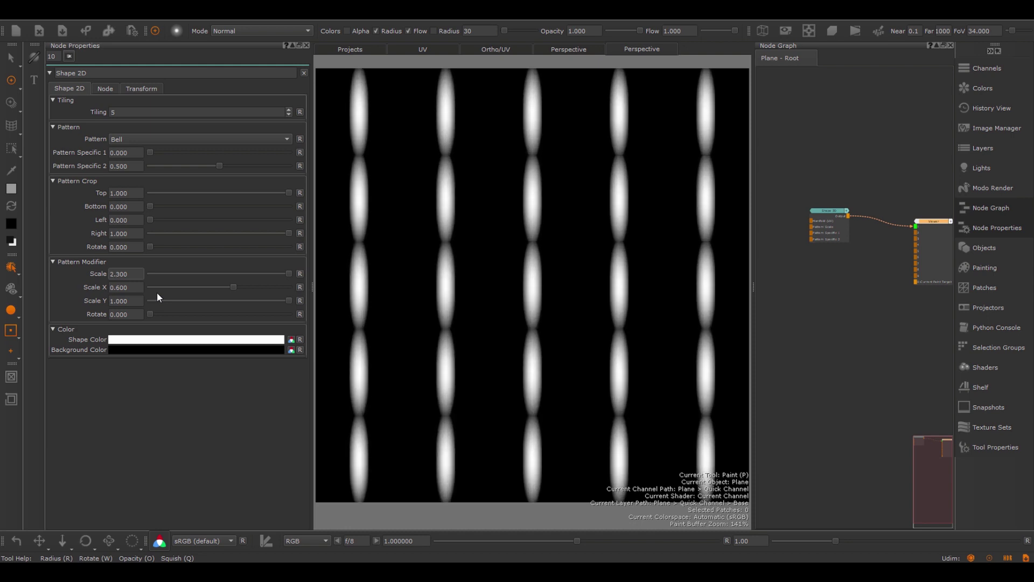
key(Down)
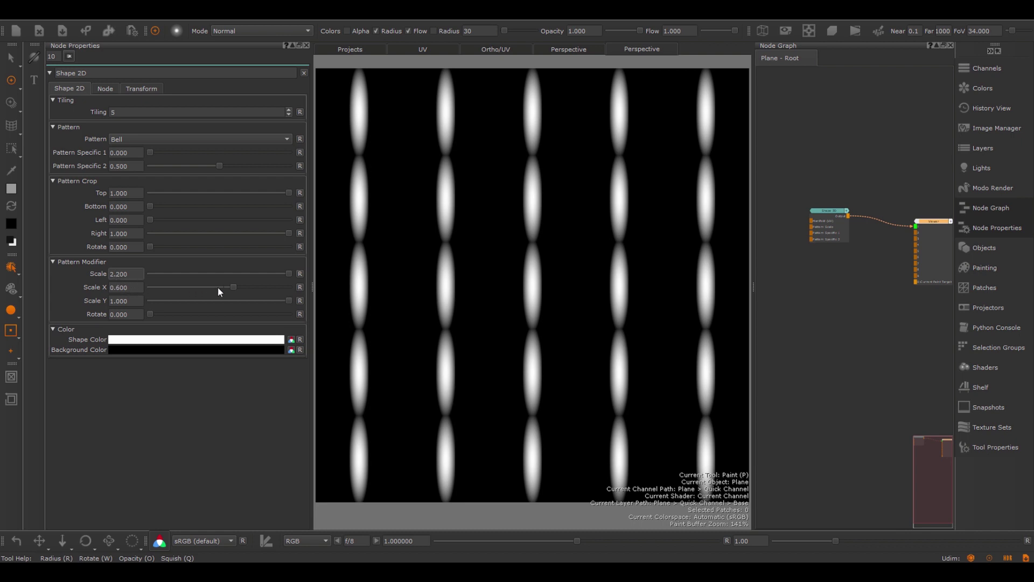
drag(232, 287, 261, 295)
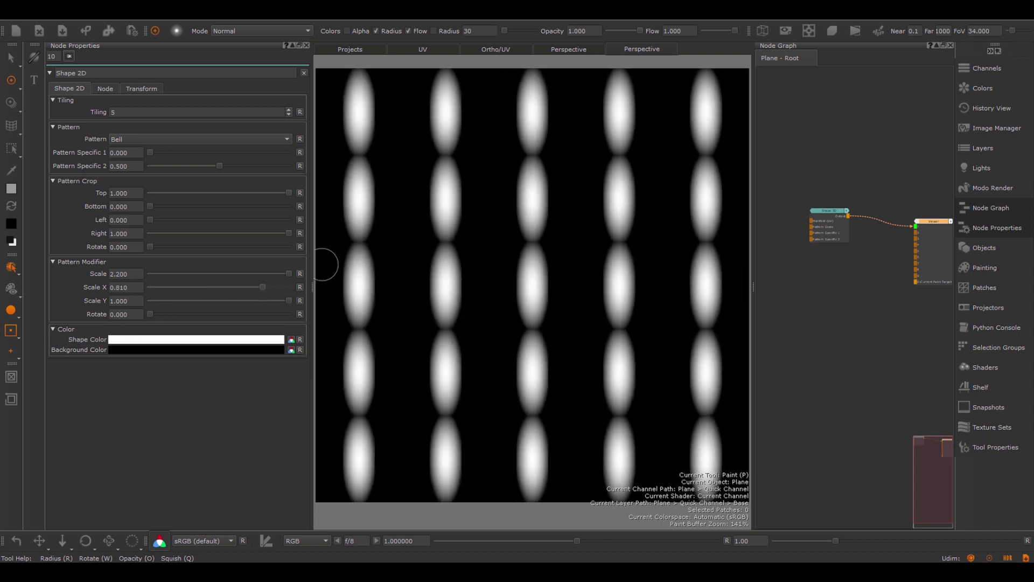
click(142, 89)
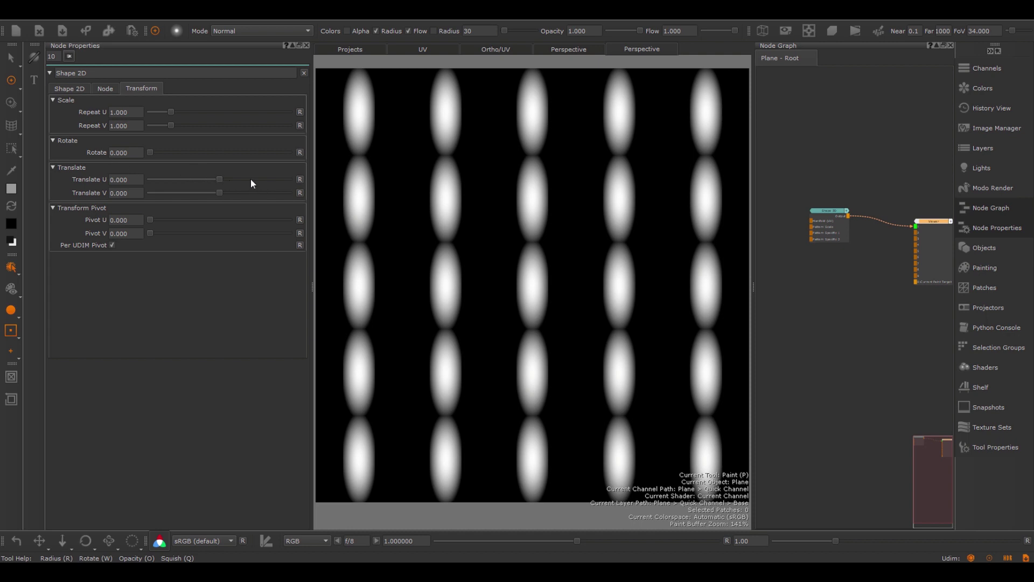
Test Repeat U, reset it to 1.000, and rotate the pattern into diagonals
drag(170, 111, 198, 112)
click(299, 112)
drag(155, 151, 134, 164)
Centre the transform pivot at 0.500, 0.500 and rotate the pattern around it
click(141, 223)
text(0.5)
key(Tab)
text(0.5)
key(Return)
drag(152, 155, 138, 179)
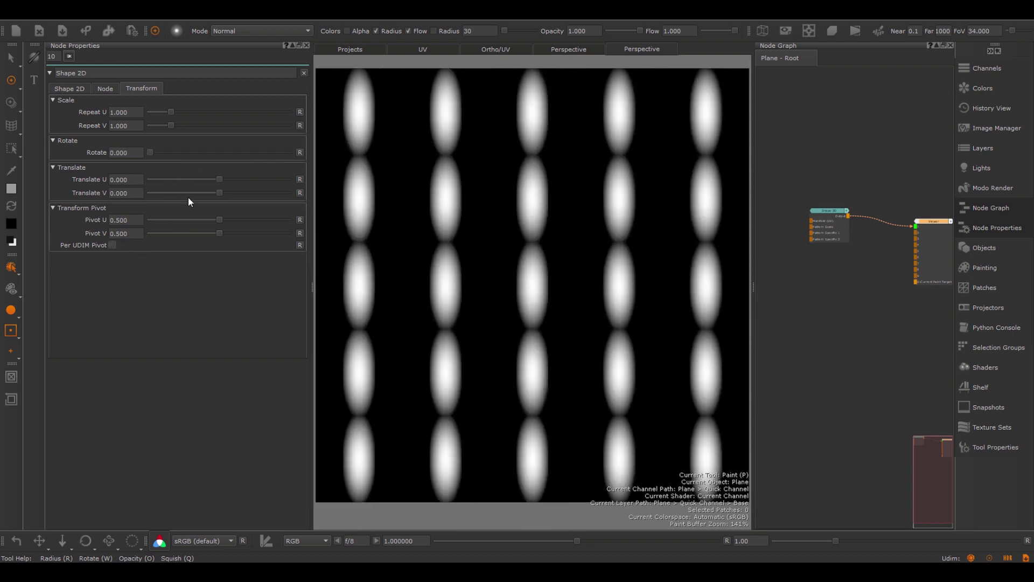